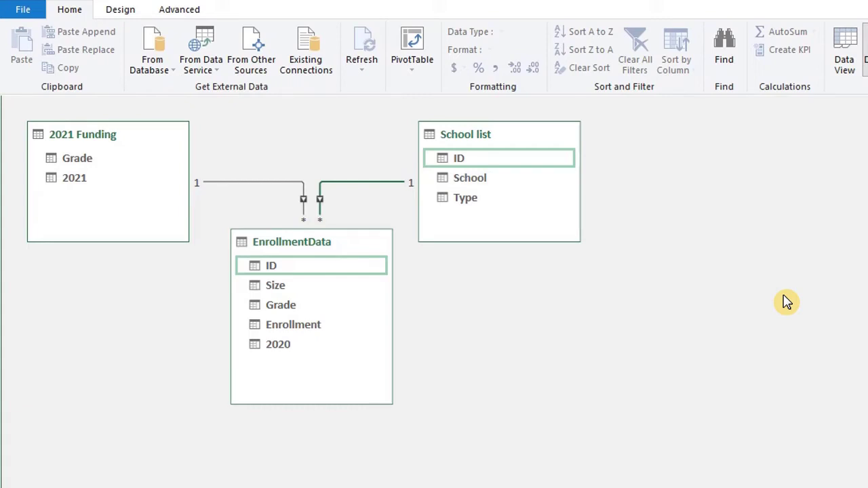
Step: Insert a plain PivotTable from the data model on a new worksheet
left_click(414, 70)
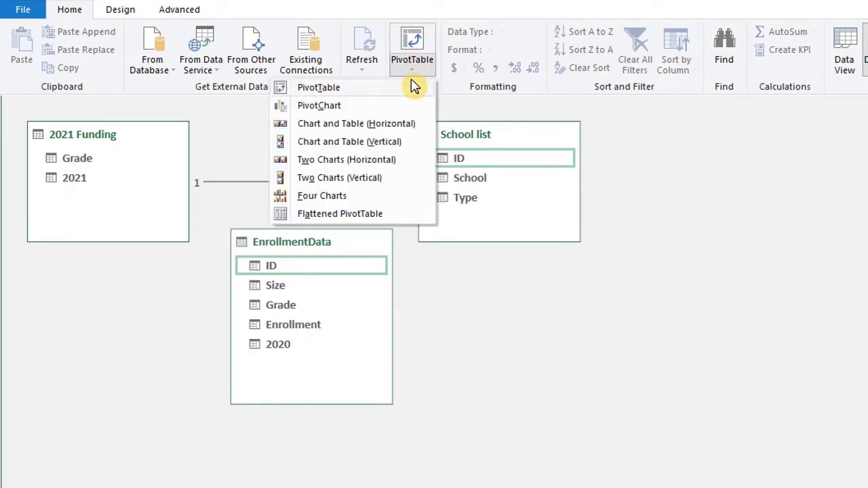
left_click(415, 87)
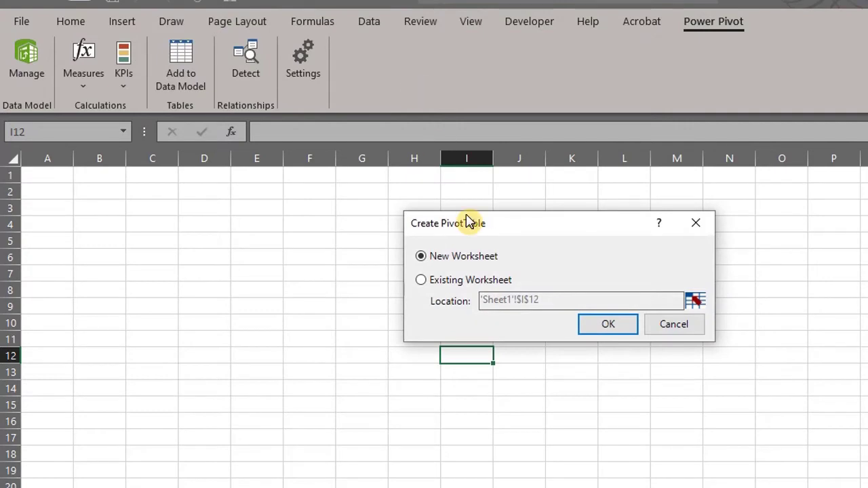
left_click(594, 332)
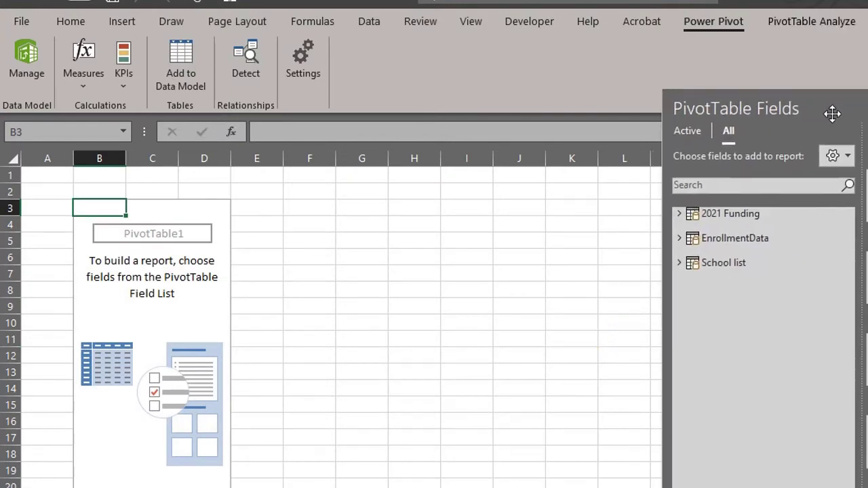
Step: Float the PivotTable Fields list mid-screen and toggle between its Active and All views
left_click_drag(832, 113, 529, 131)
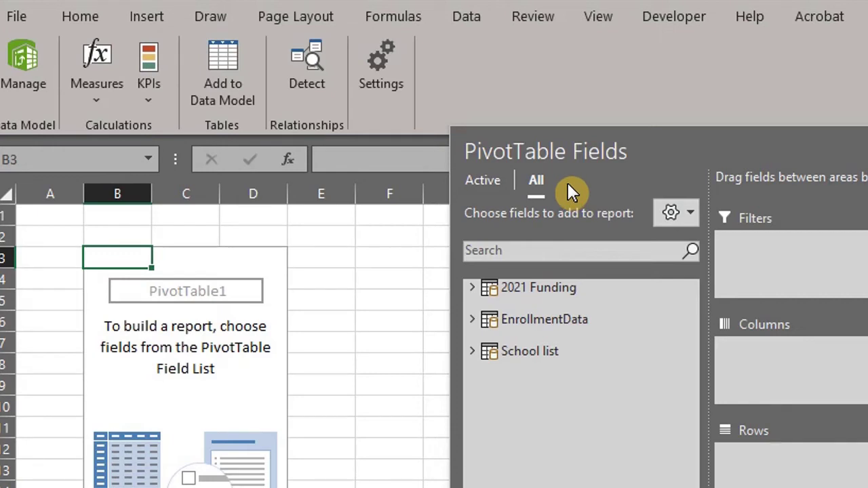
left_click(483, 181)
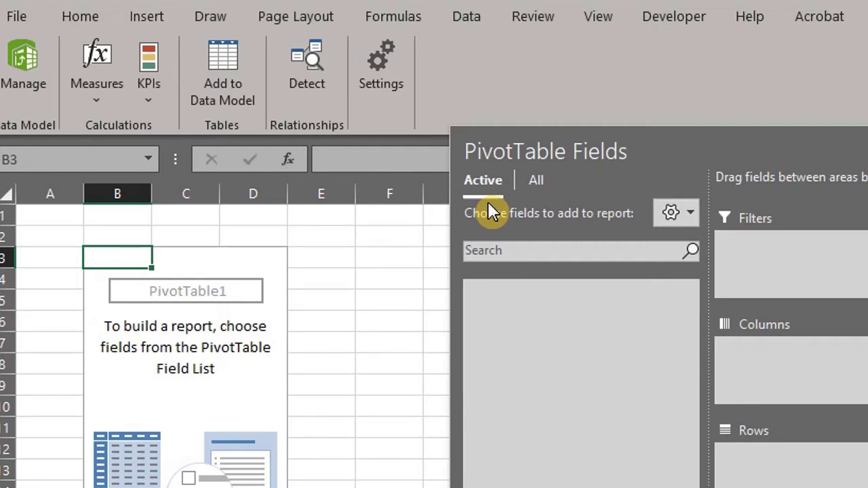
left_click(535, 183)
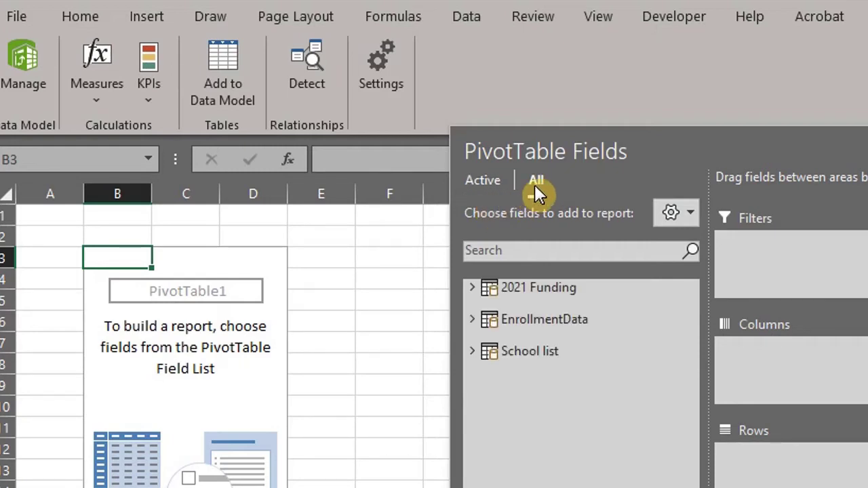
Step: Browse the 2021 Funding and EnrollmentData fields, then return to the Power Pivot window
right_click(567, 285)
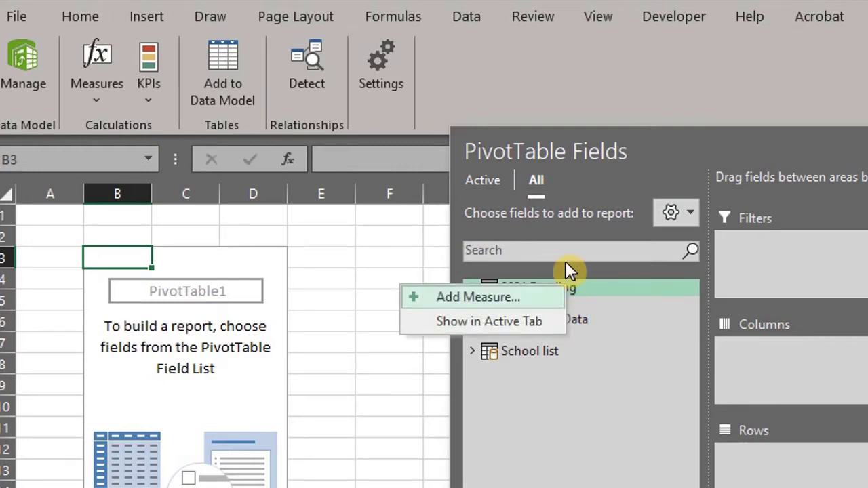
left_click(572, 179)
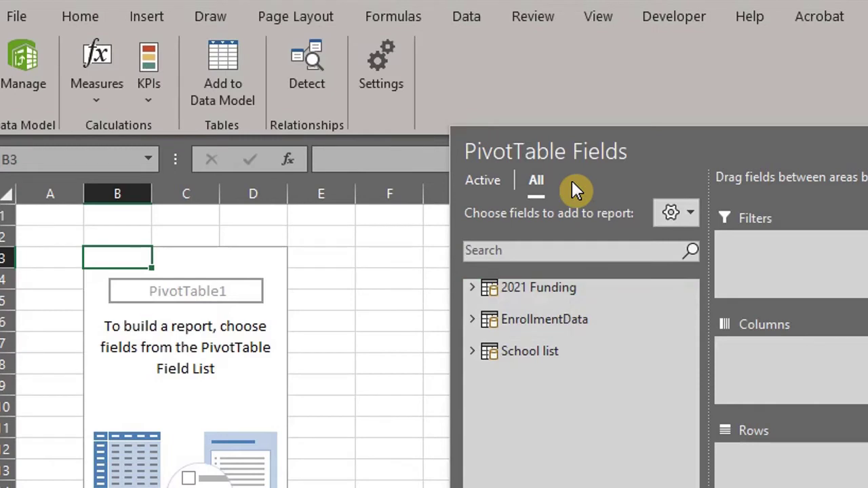
left_click(473, 288)
left_click(474, 288)
left_click(474, 319)
left_click(474, 319)
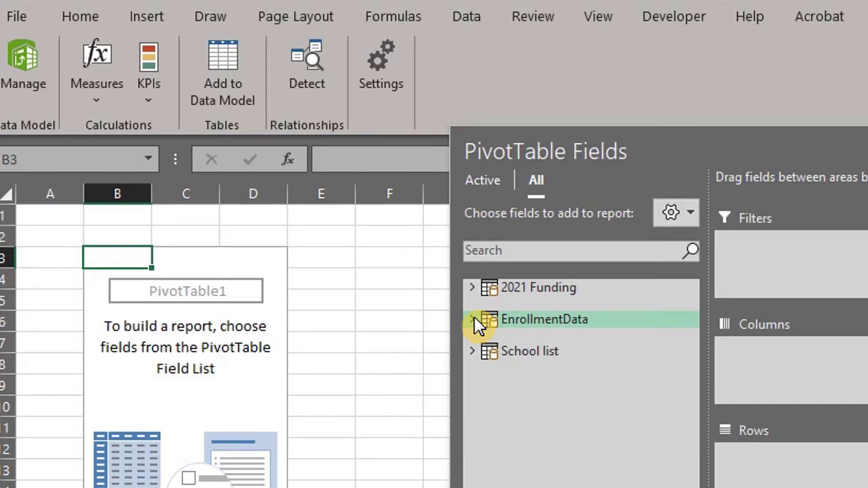
key("alt+Tab")
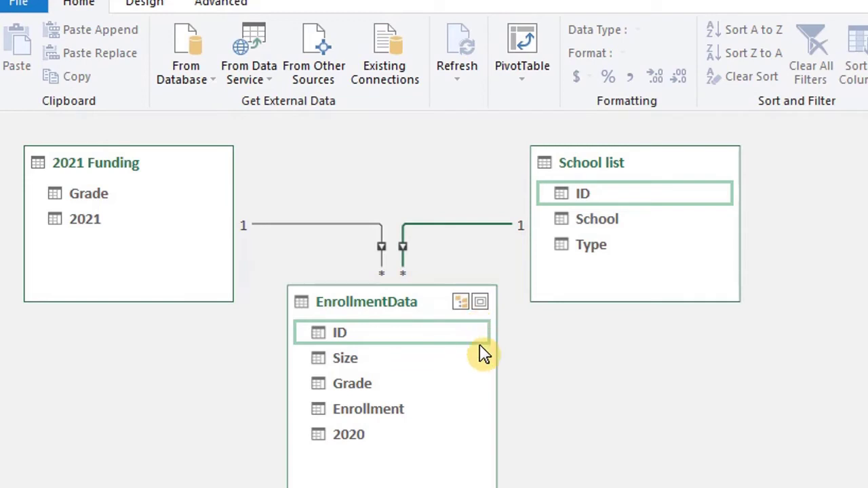
right_click(350, 334)
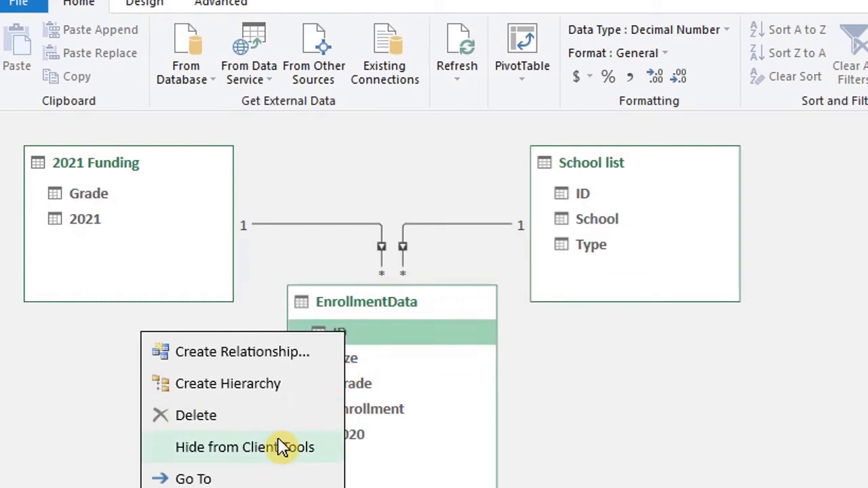
left_click(397, 339)
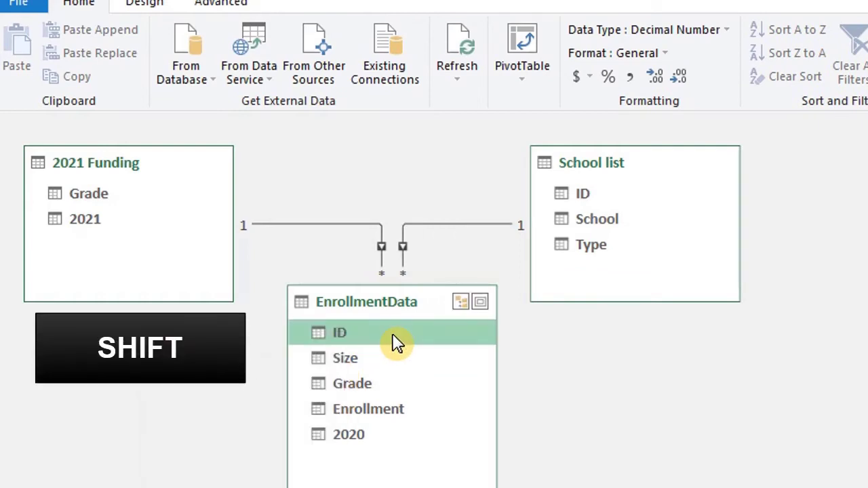
key("shift+Down")
key("shift+Down")
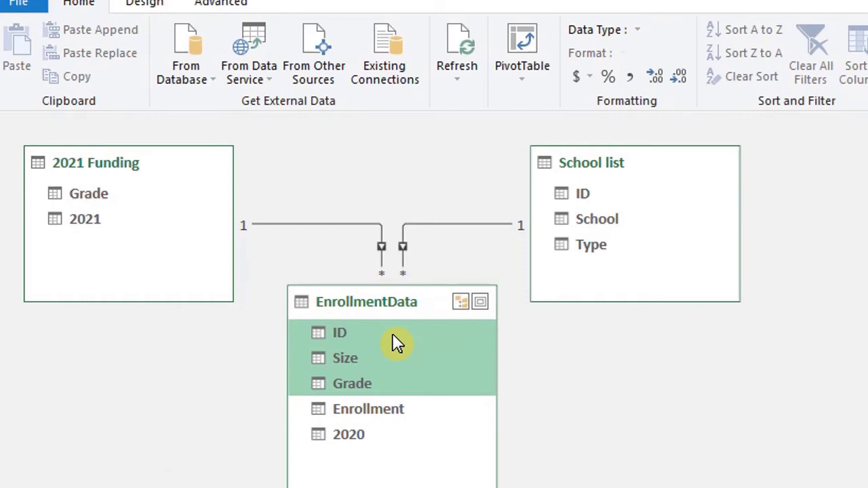
key("shift+Down")
right_click(386, 373)
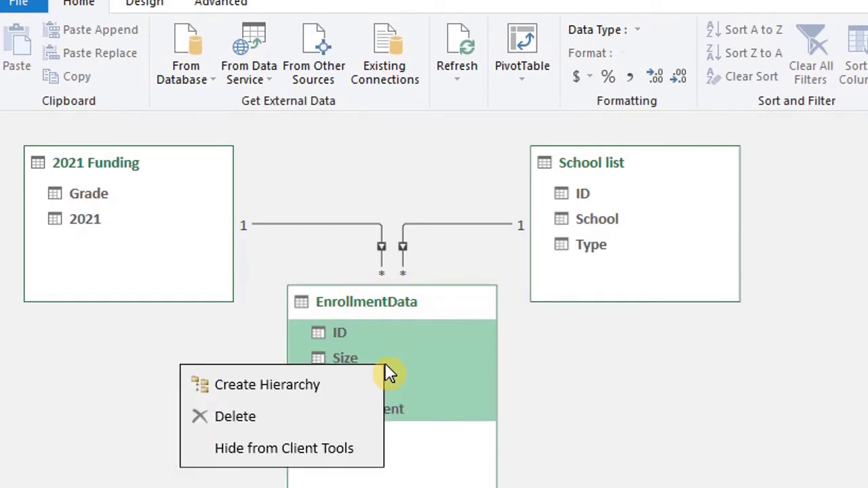
left_click(363, 451)
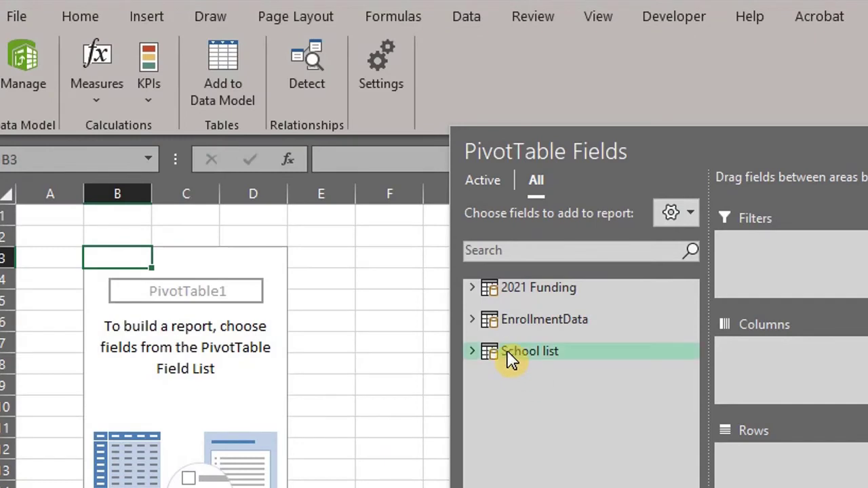
left_click(474, 320)
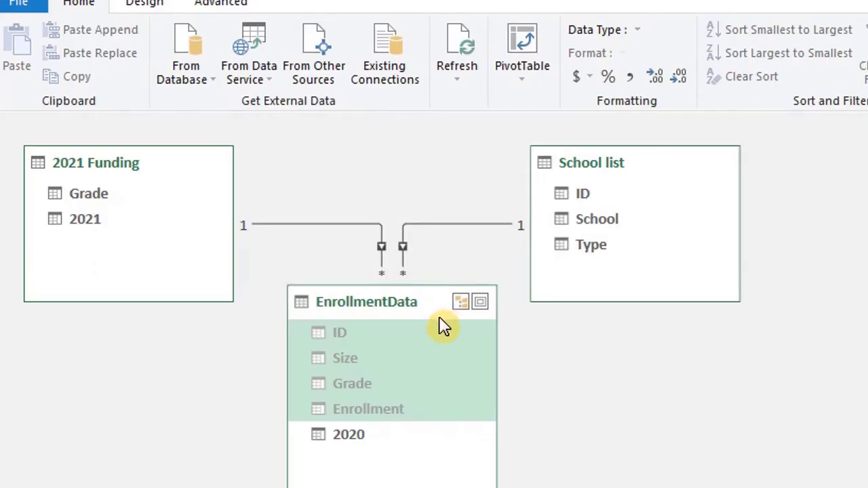
right_click(428, 341)
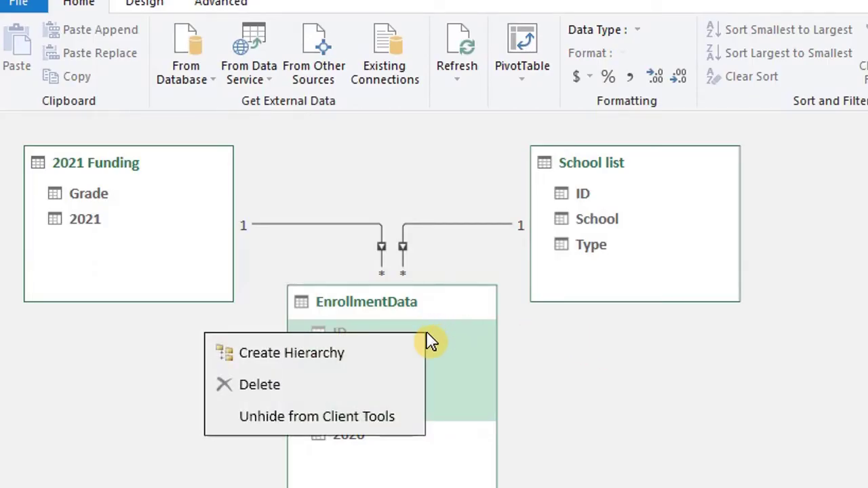
left_click(397, 415)
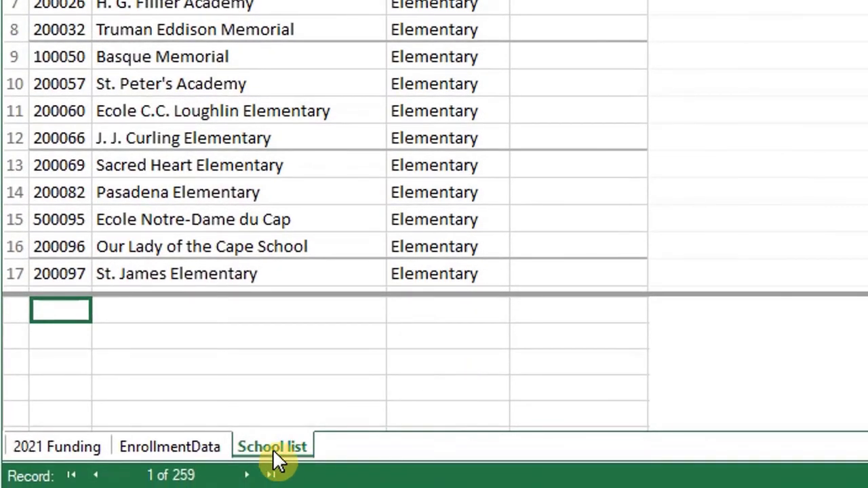
Step: Hide the School list table from Client Tools, check the field list, then unhide it
right_click(275, 445)
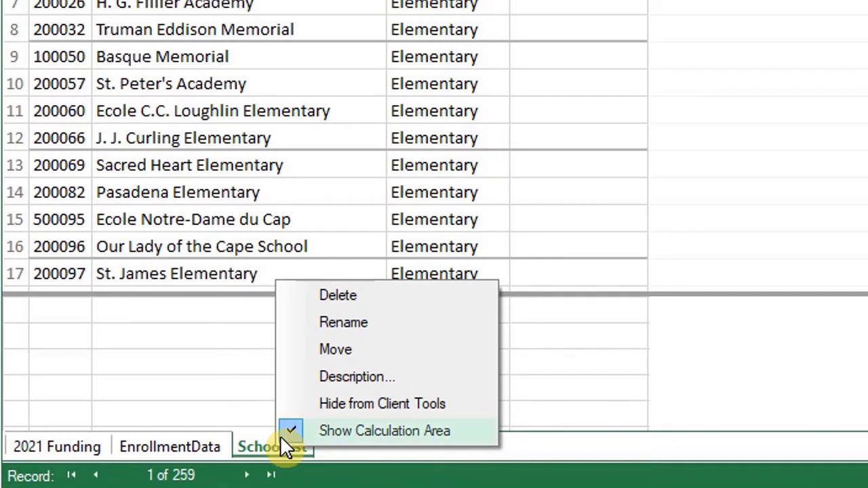
left_click(359, 407)
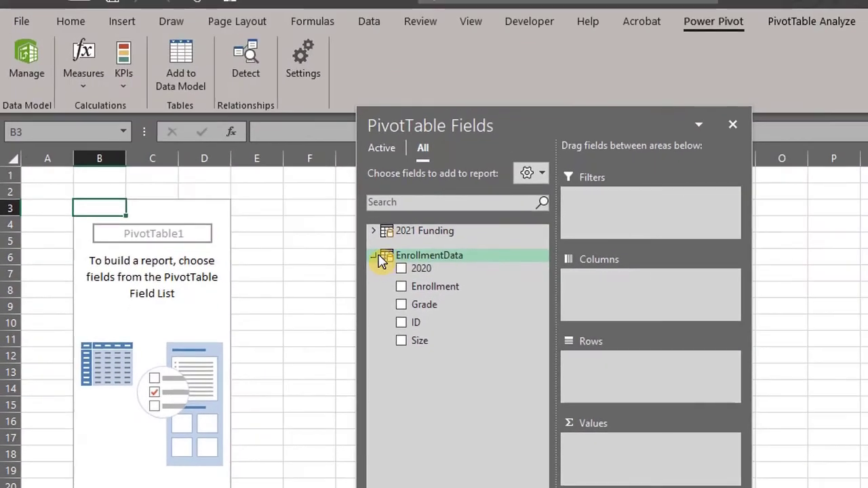
left_click(395, 230)
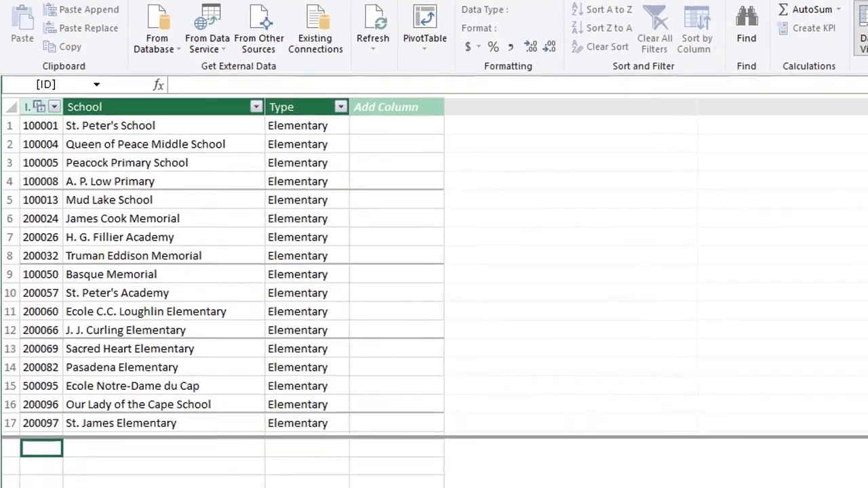
right_click(278, 449)
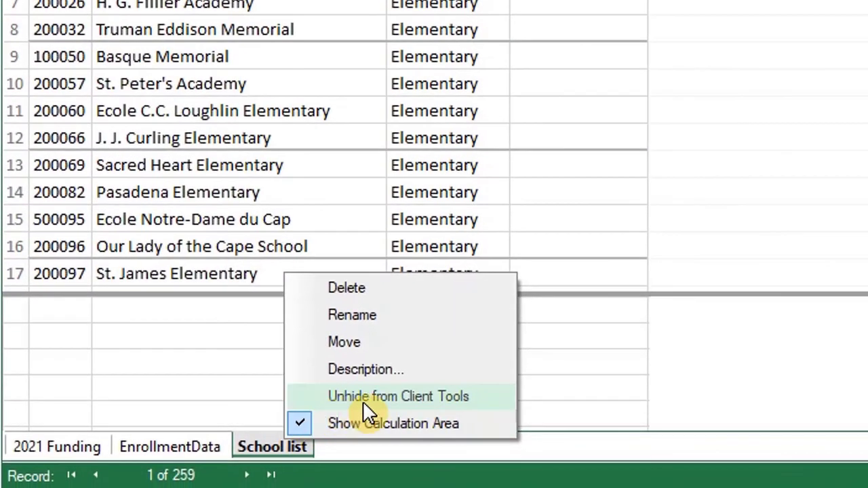
left_click(421, 399)
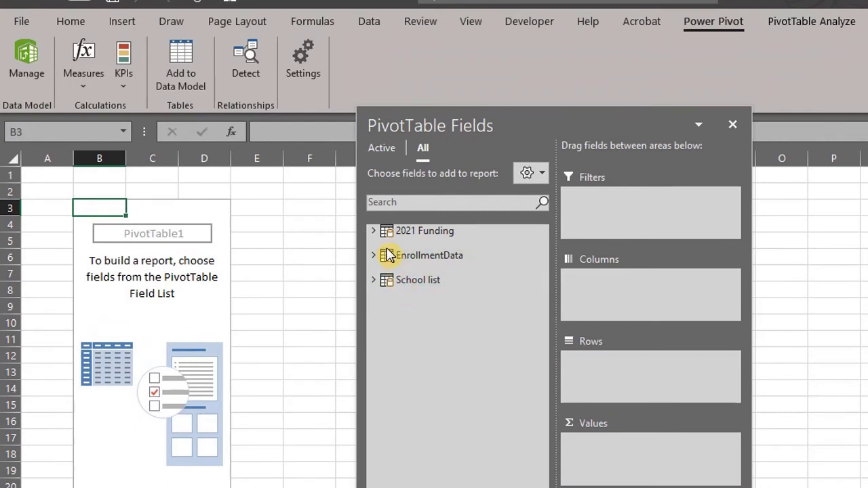
Step: Expand all three tables, put Type in Rows, and add 2020 and 2021 to Values
left_click(373, 231)
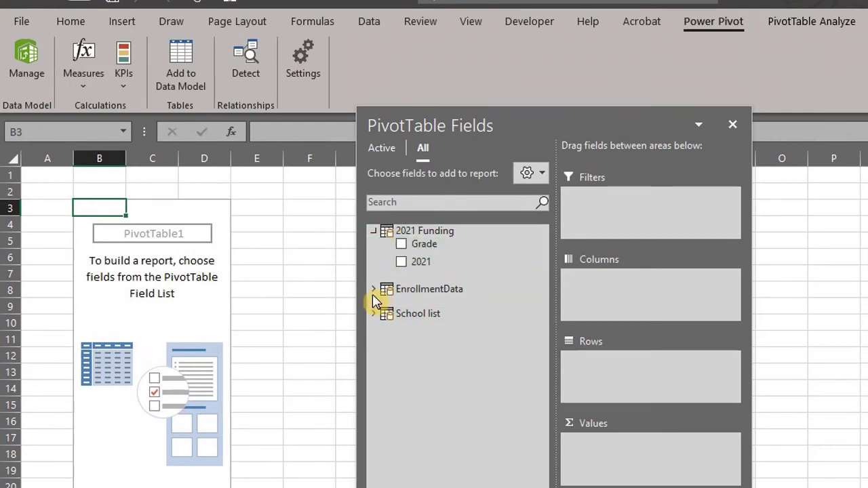
left_click(373, 289)
left_click(373, 402)
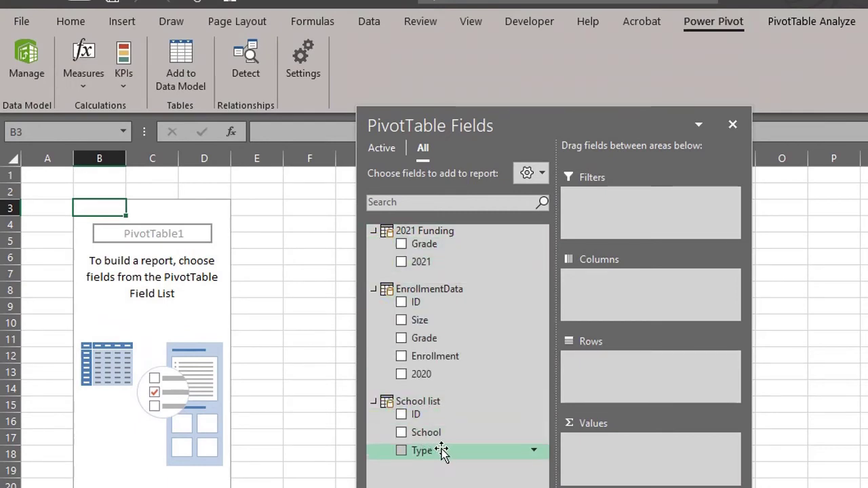
left_click_drag(441, 451, 612, 373)
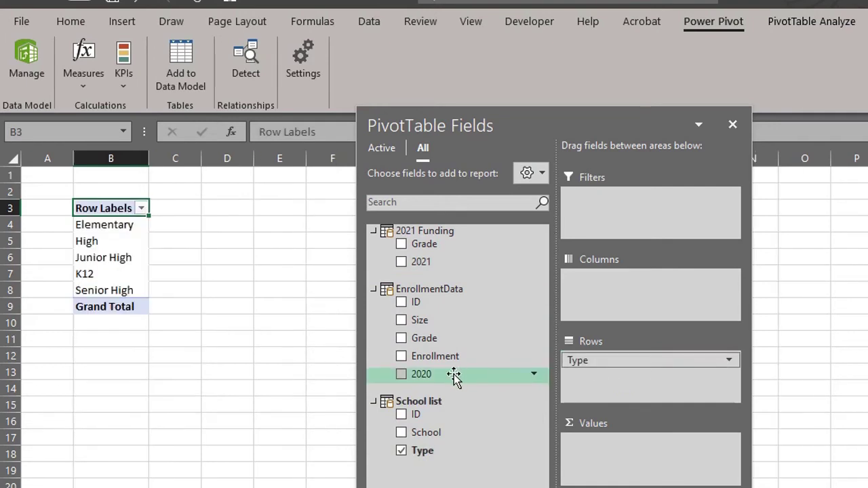
left_click_drag(453, 376, 648, 451)
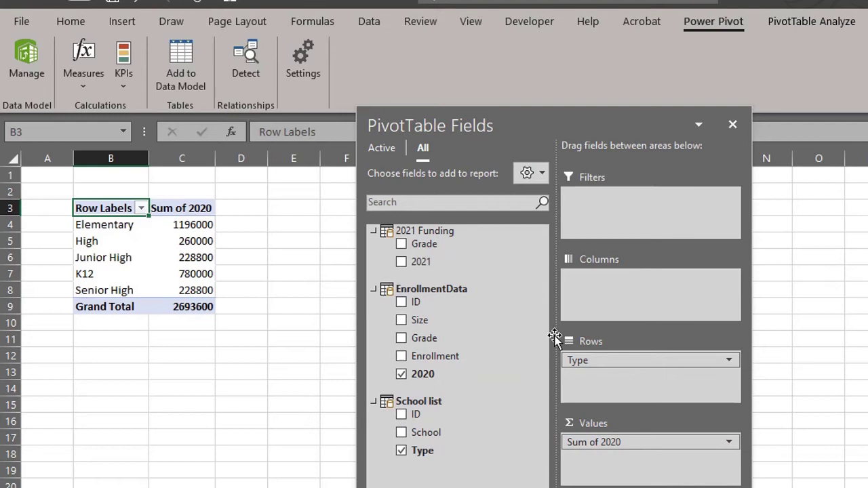
left_click_drag(436, 261, 620, 467)
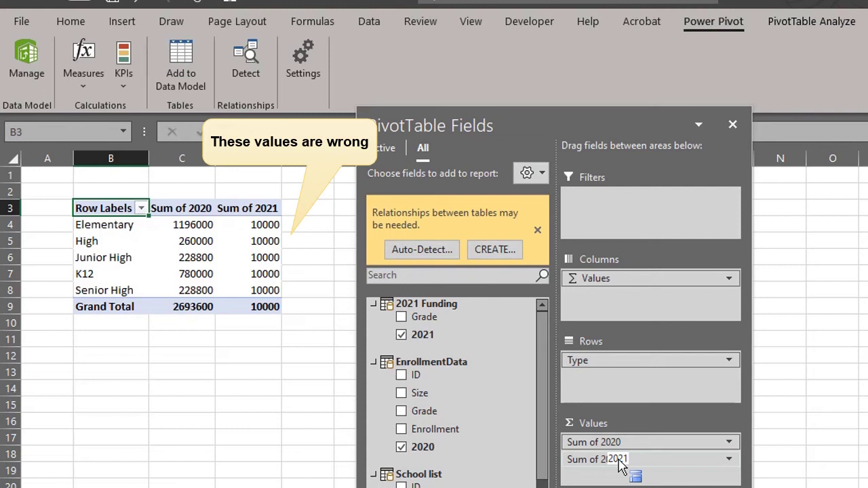
left_click_drag(618, 462, 637, 478)
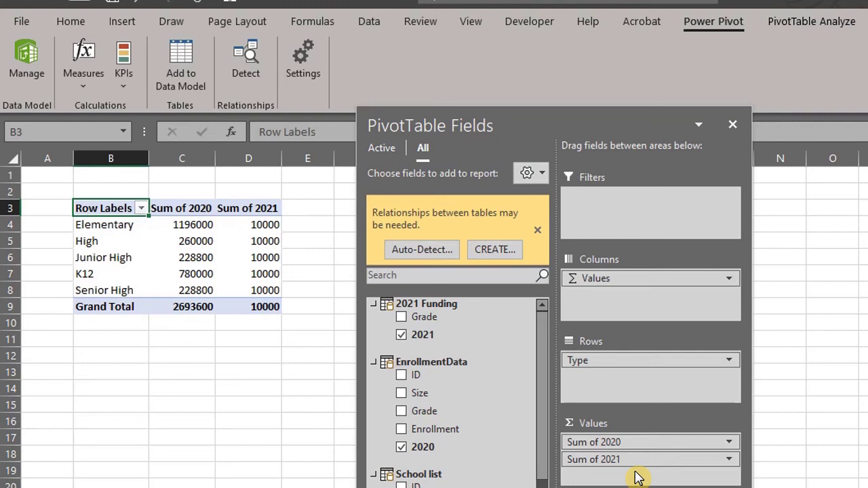
left_click_drag(635, 460, 675, 480)
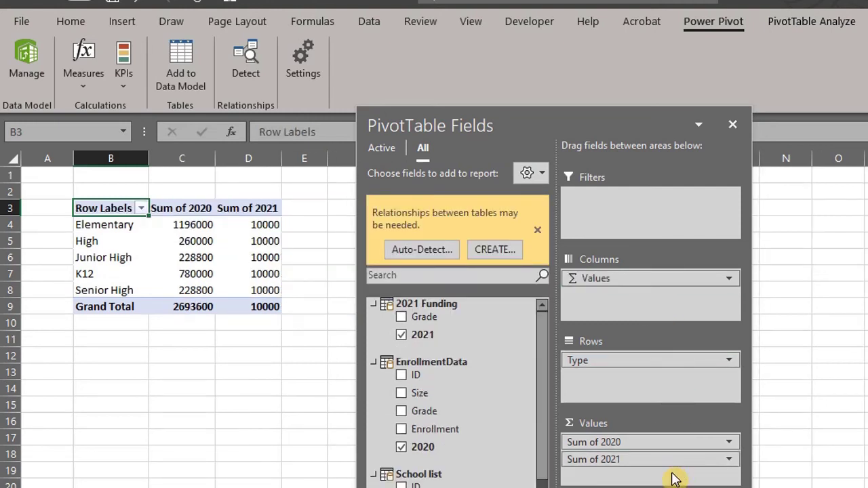